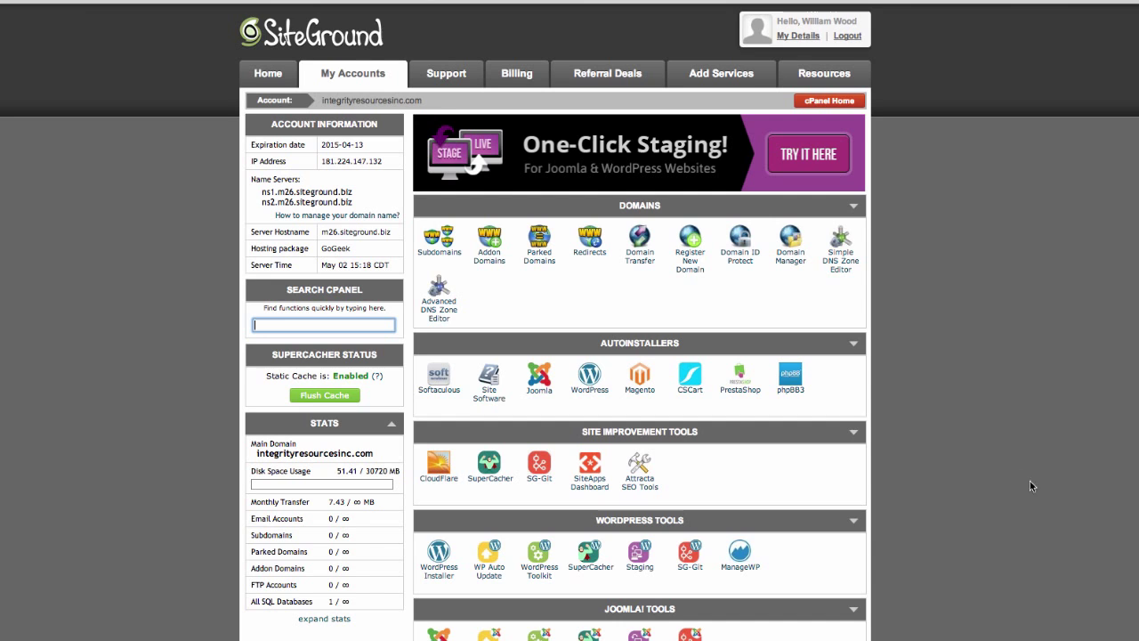
# Open the Addon Domains page from the Domains section.
pyautogui.scroll(-2, 795, 378)
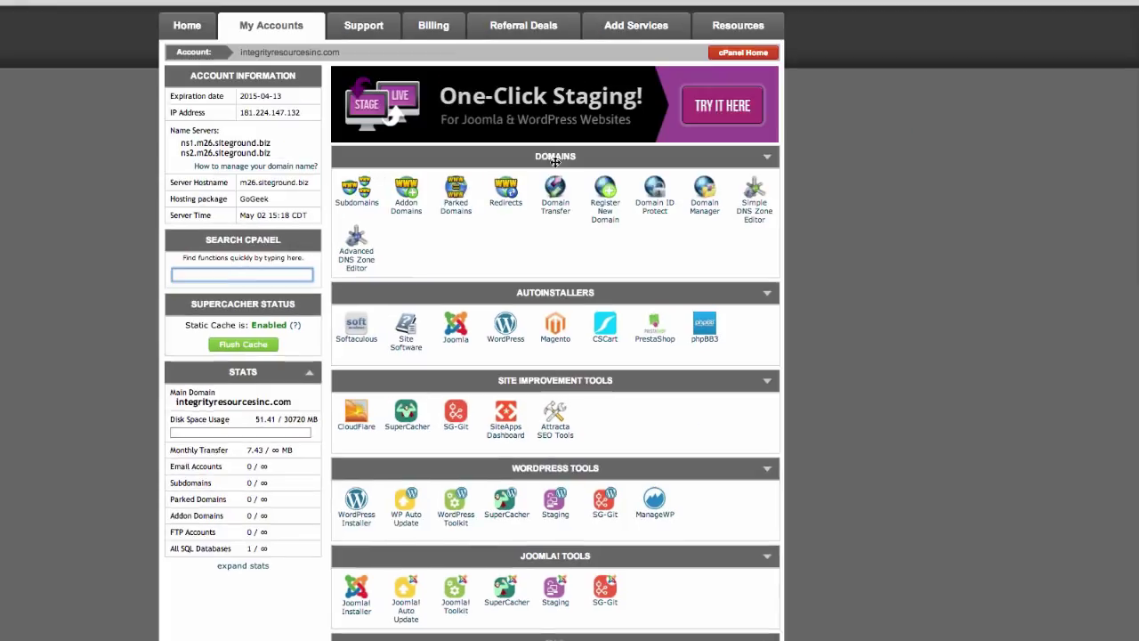
pyautogui.click(407, 204)
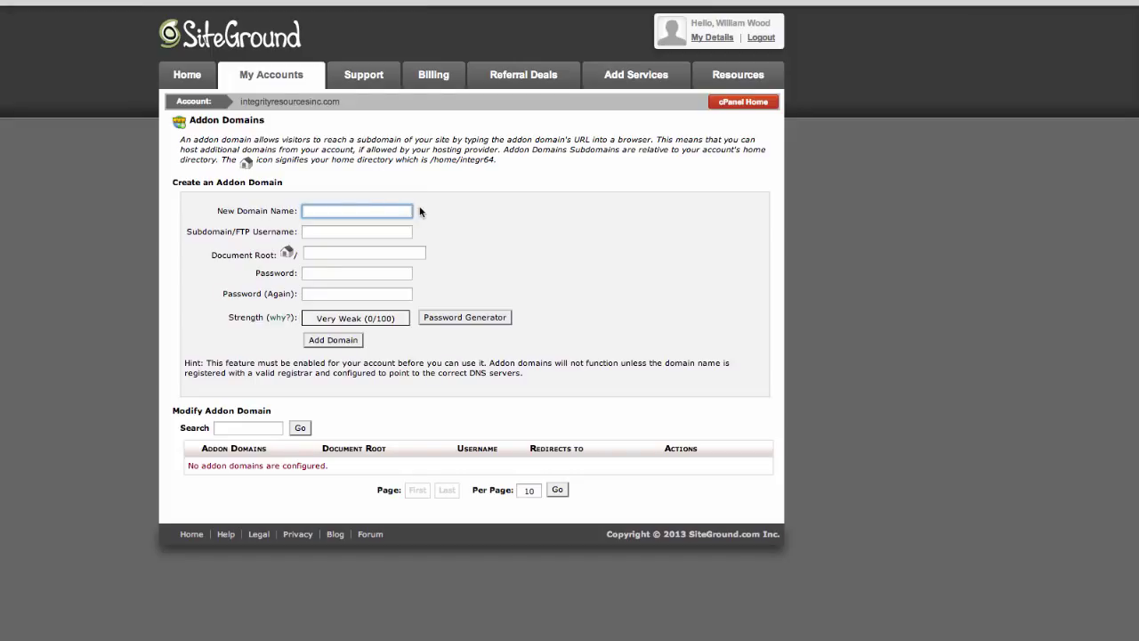
# Add addon domain integritybizsupplies.com with auto-filled username and folder and a confirmed password.
pyautogui.write('i')
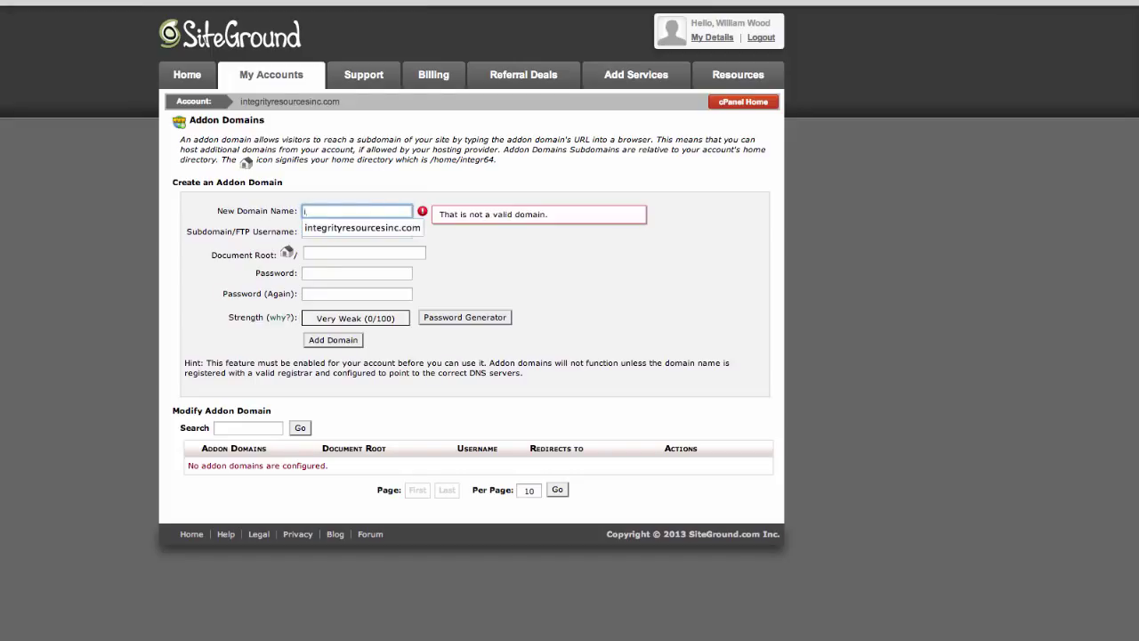
pyautogui.write('ntegritybizsuppp')
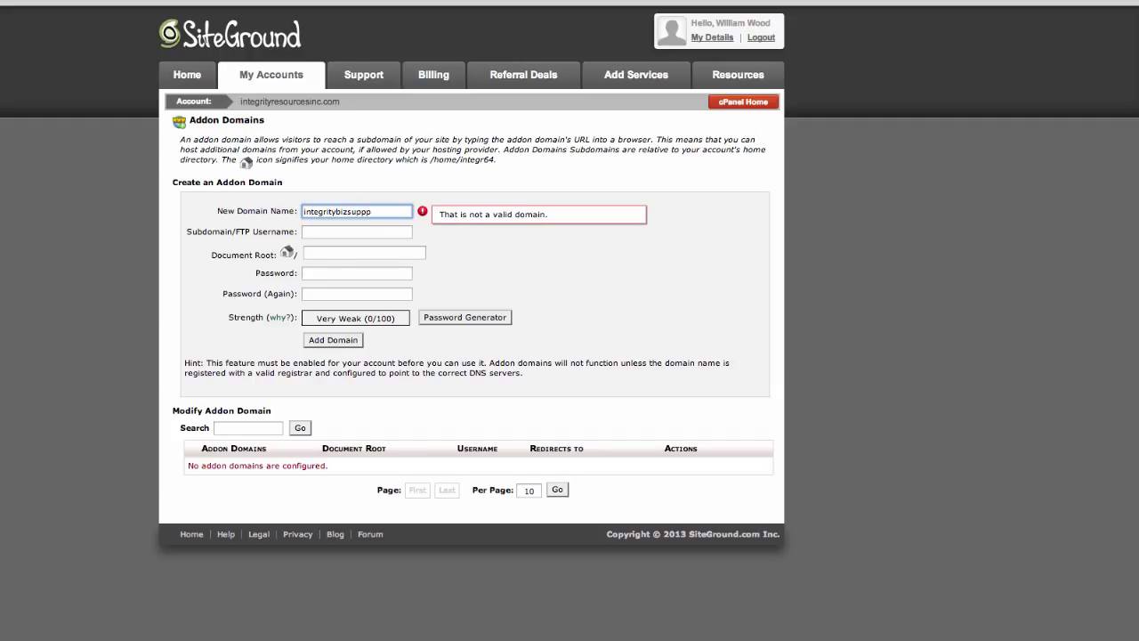
pyautogui.press('BackSpace')
pyautogui.write('lies.com')
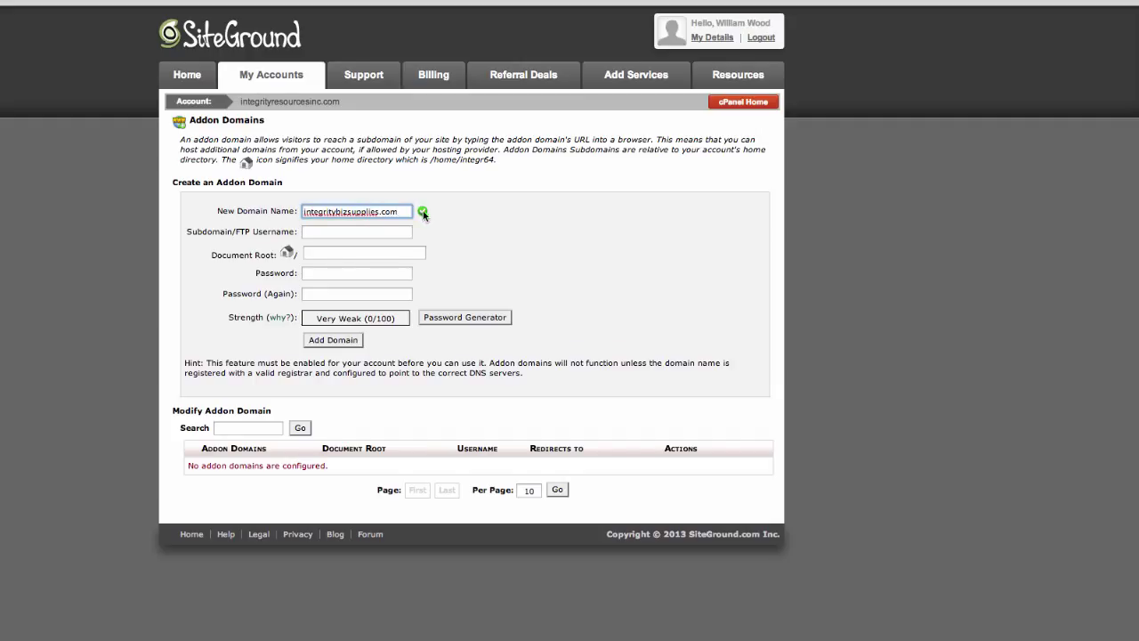
pyautogui.press('Tab')
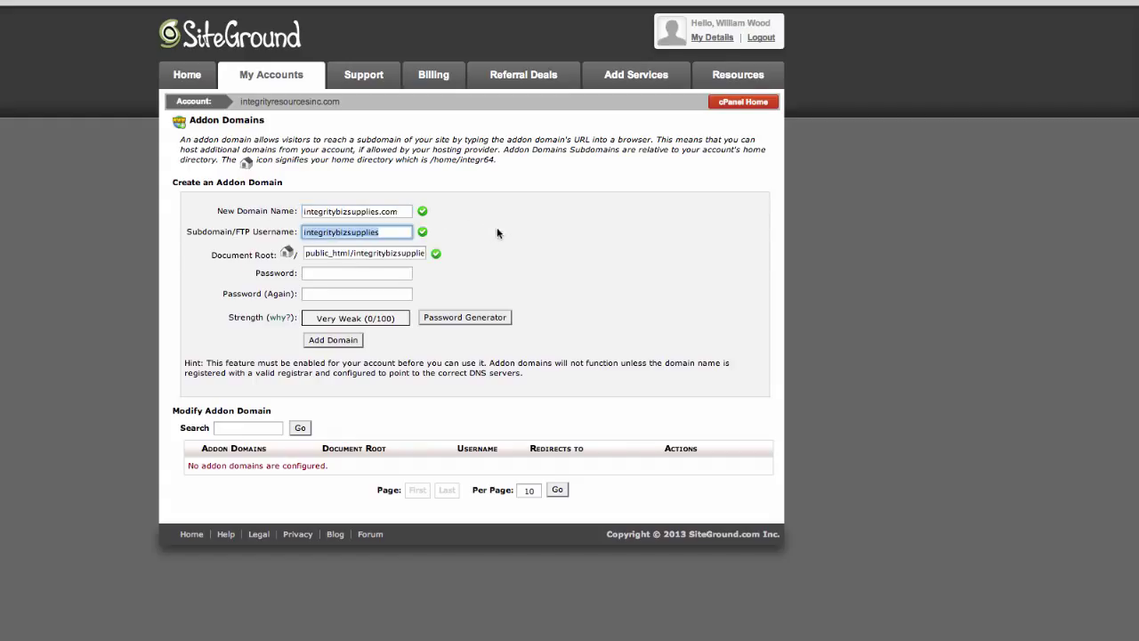
pyautogui.press('Tab')
pyautogui.press('Tab')
pyautogui.write('••••••••')
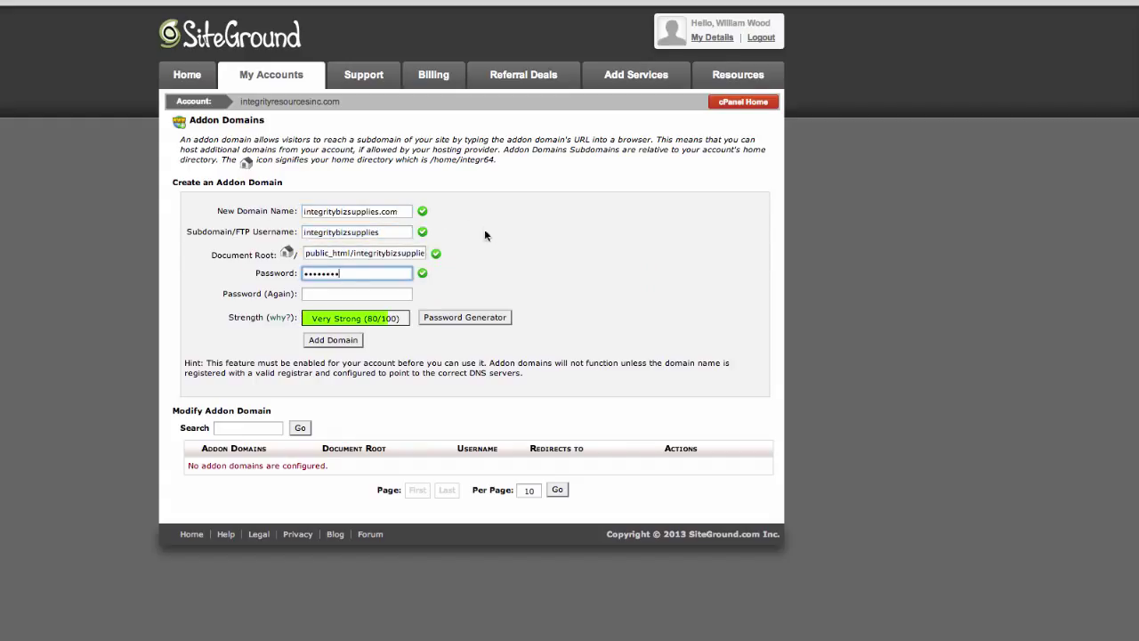
pyautogui.press('Tab')
pyautogui.write('••••••••')
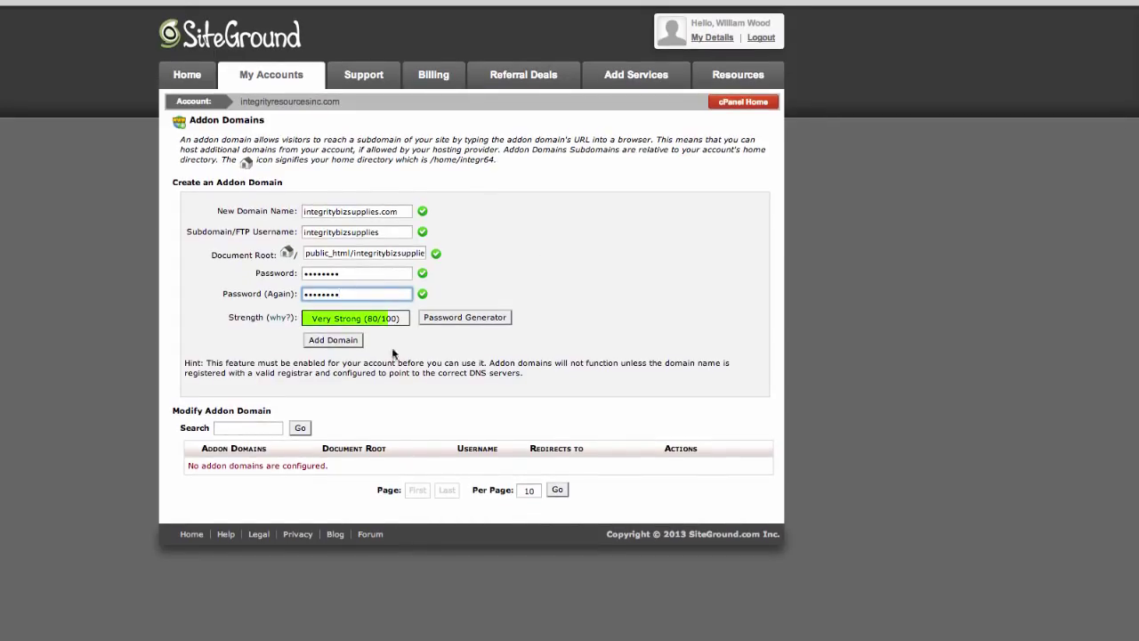
pyautogui.click(333, 339)
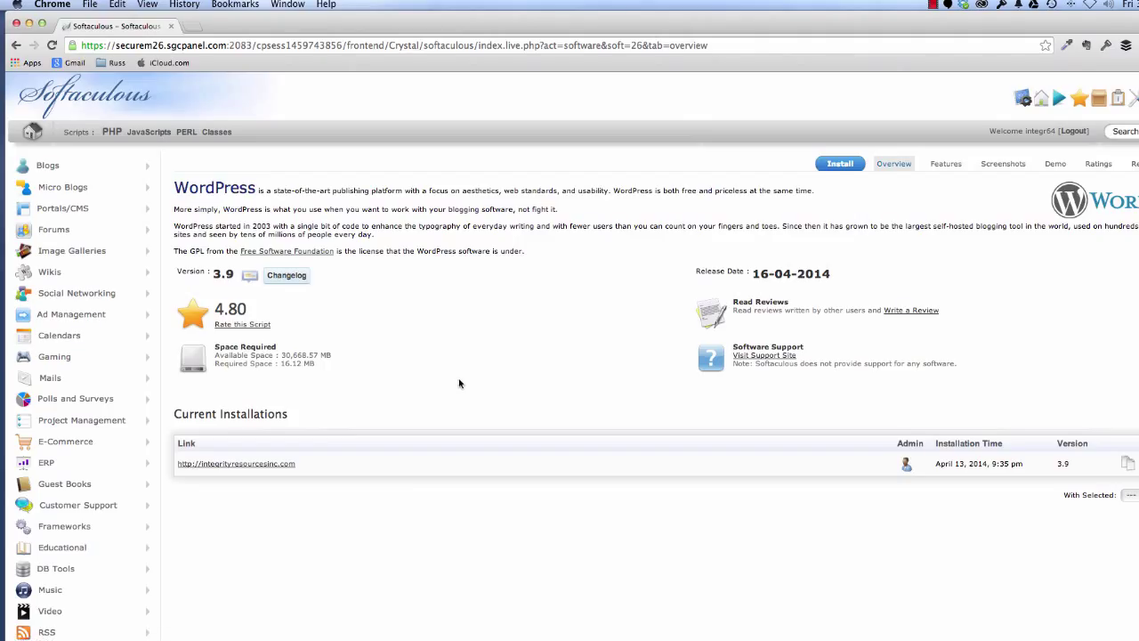
# Start a Softaculous WordPress install targeting the integritybizsupplies.com domain.
pyautogui.click(833, 168)
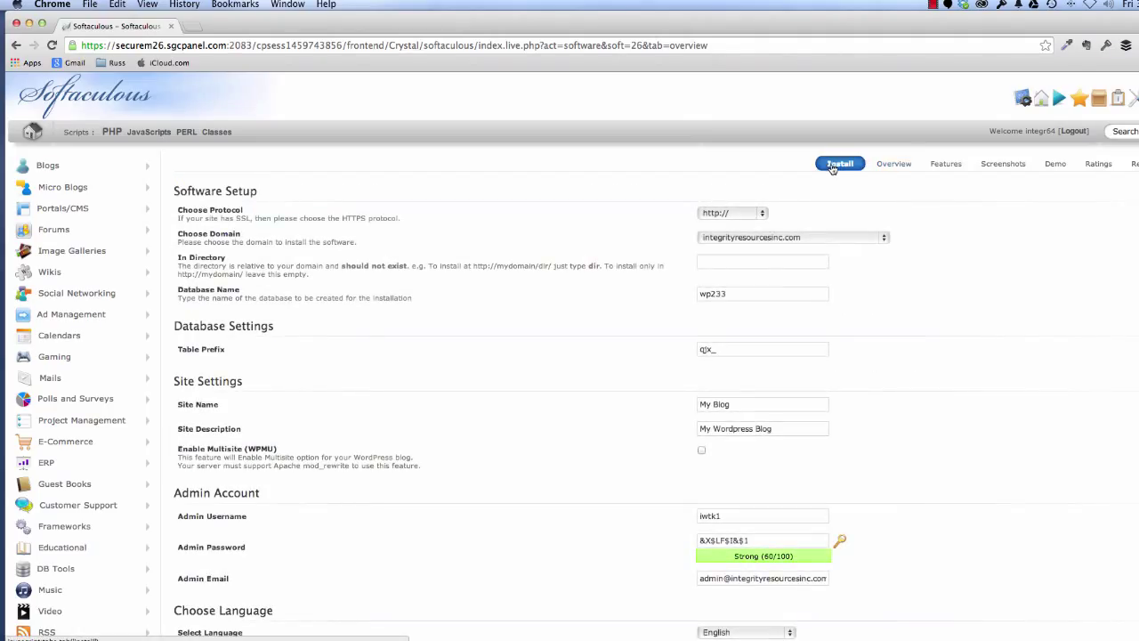
pyautogui.click(791, 239)
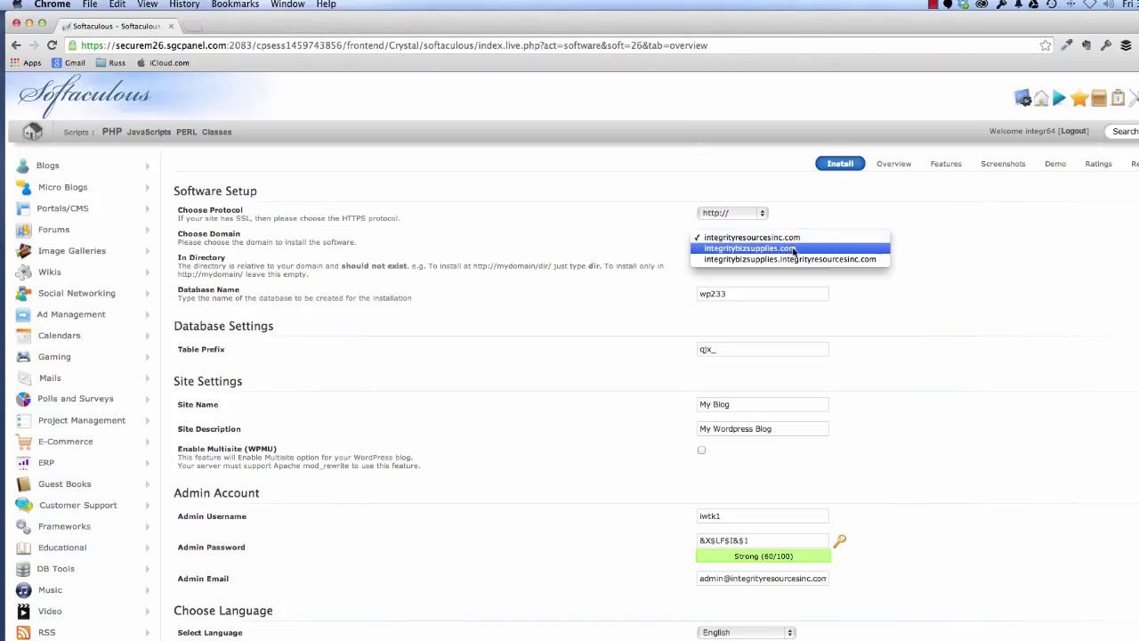
pyautogui.click(793, 249)
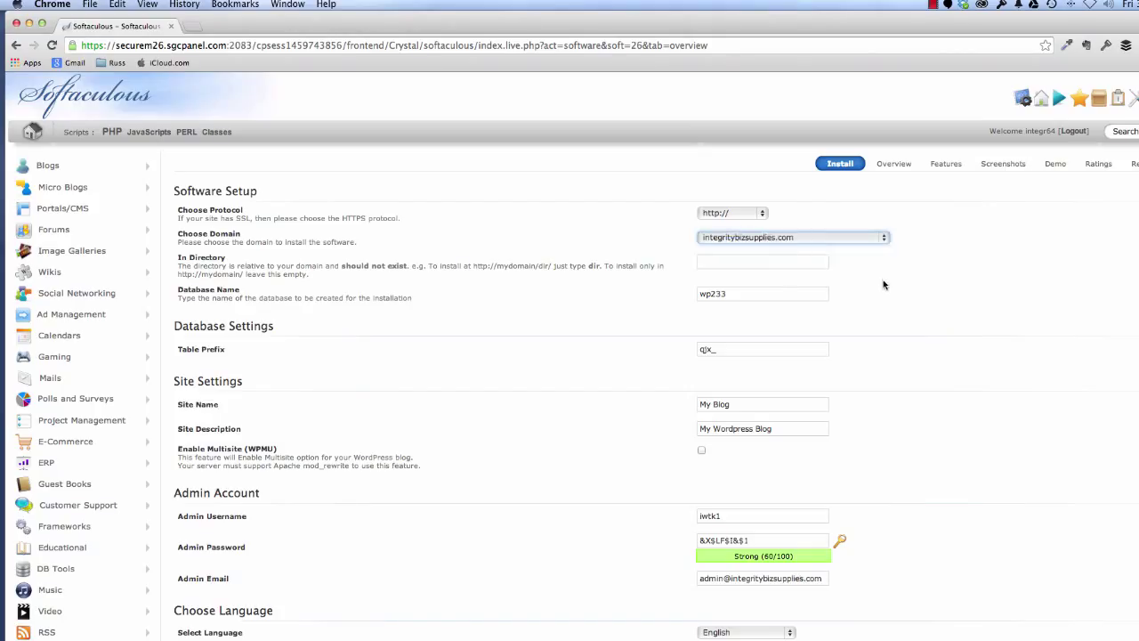
pyautogui.press('Tab')
pyautogui.press('Tab')
pyautogui.press('Tab')
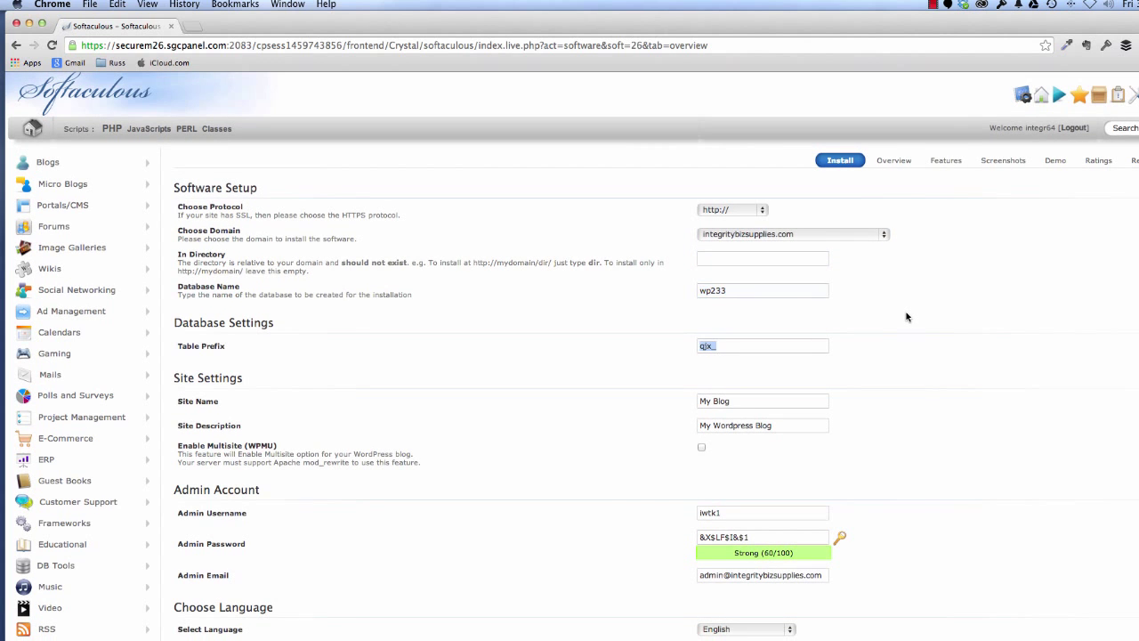
pyautogui.press('Tab')
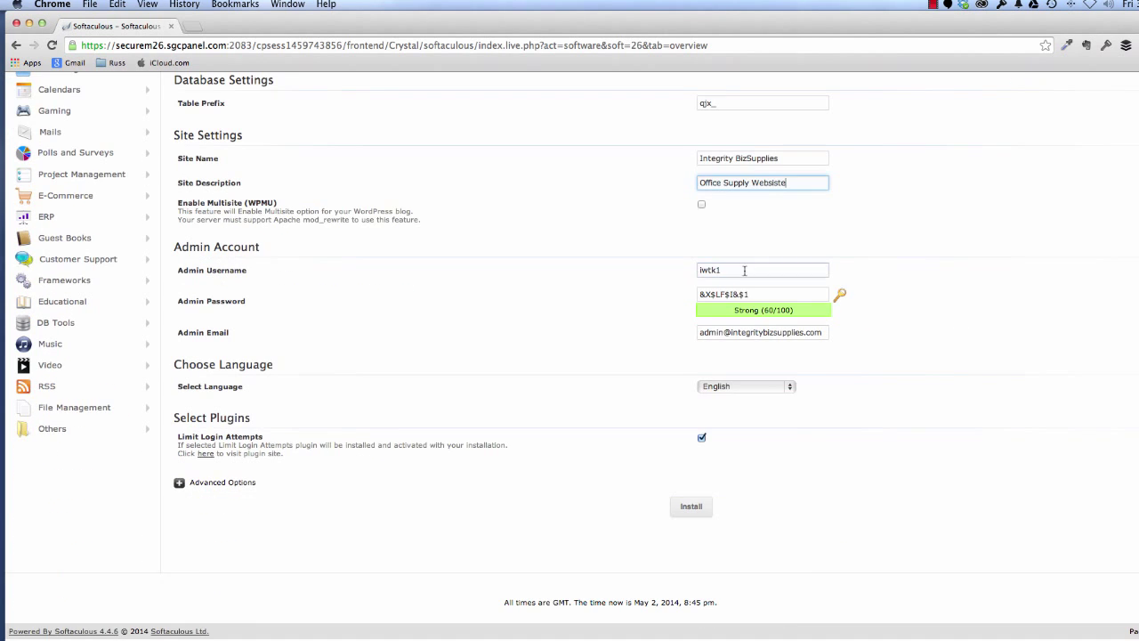
# Enter the admin username, password and contact e-mail, then run the WordPress installation.
pyautogui.click(745, 270)
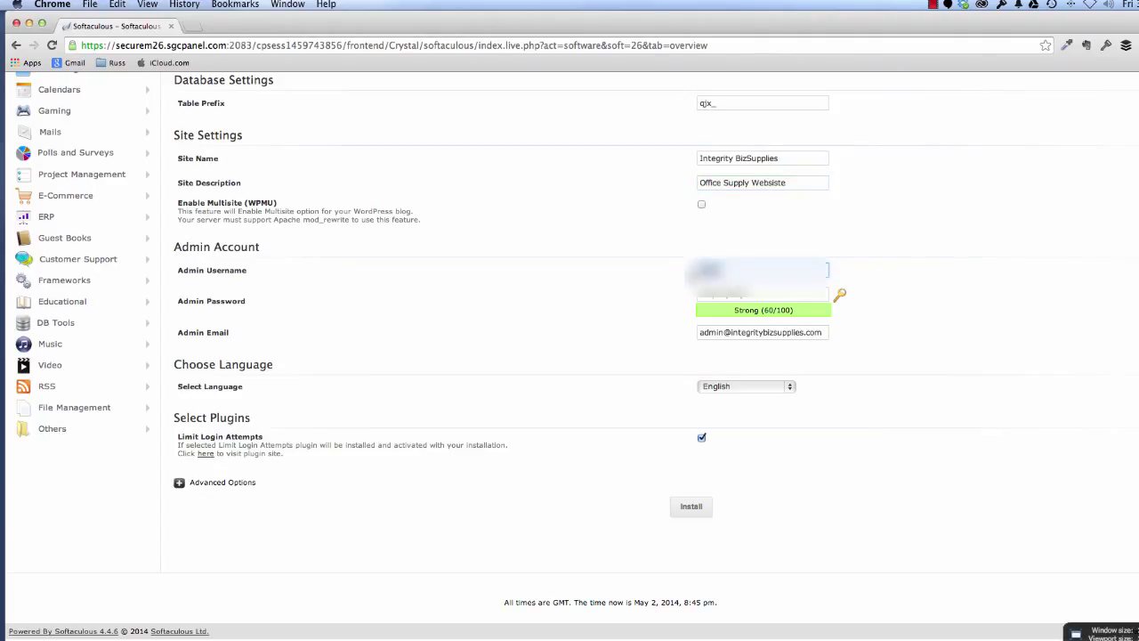
pyautogui.press('Tab')
pyautogui.write('password')
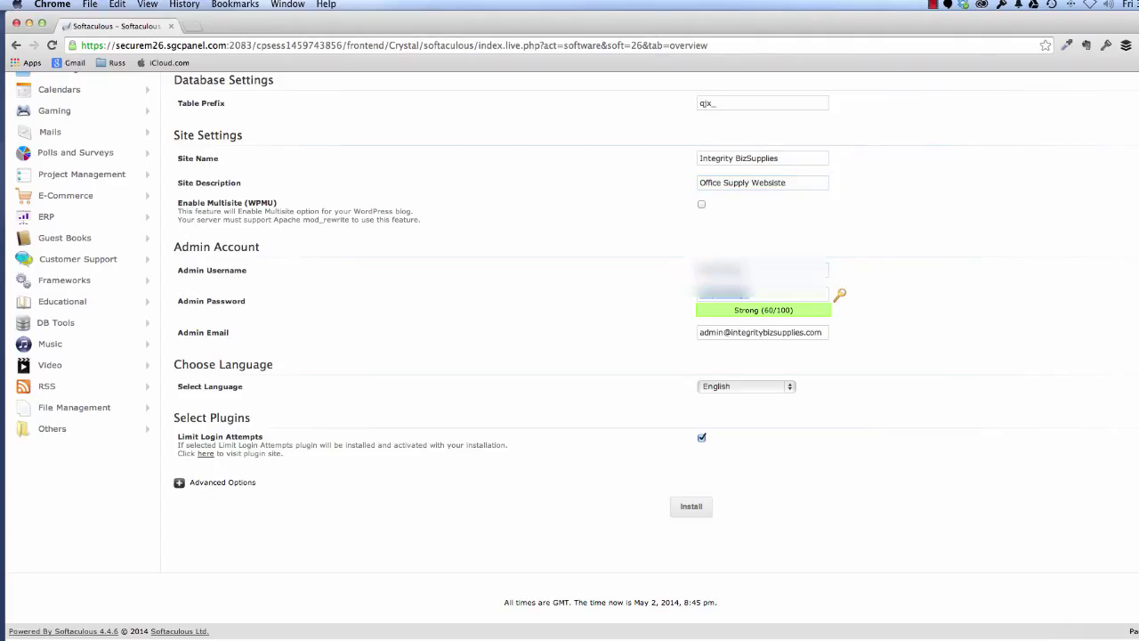
pyautogui.scroll(-1, 889, 412)
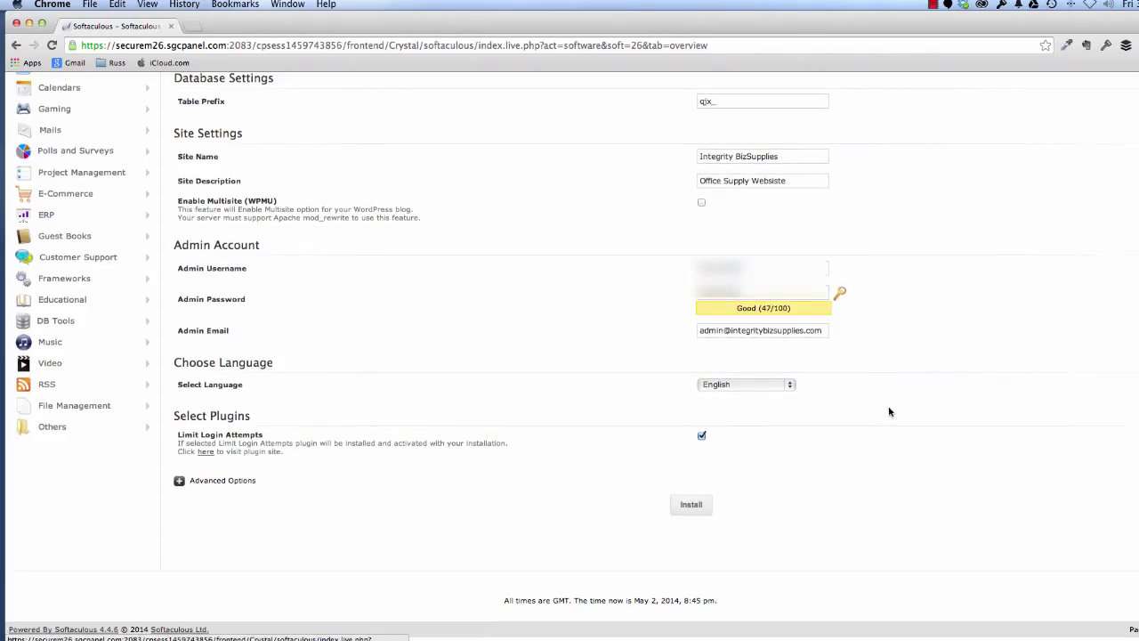
pyautogui.click(717, 333)
pyautogui.press('super+a')
pyautogui.write('integrityre')
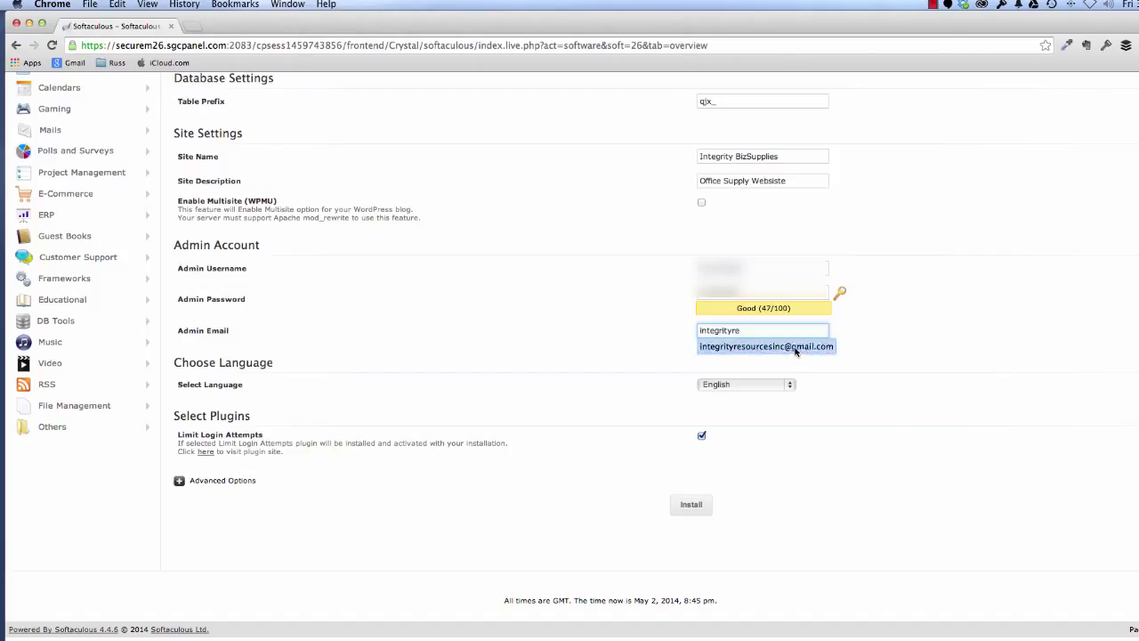
pyautogui.click(794, 347)
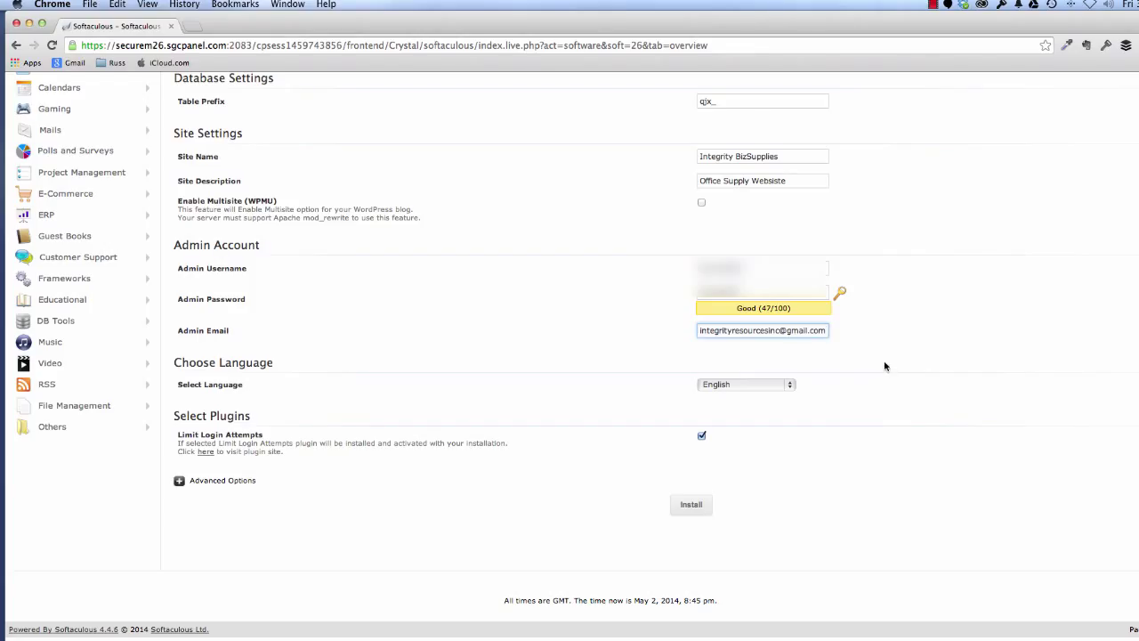
pyautogui.click(693, 505)
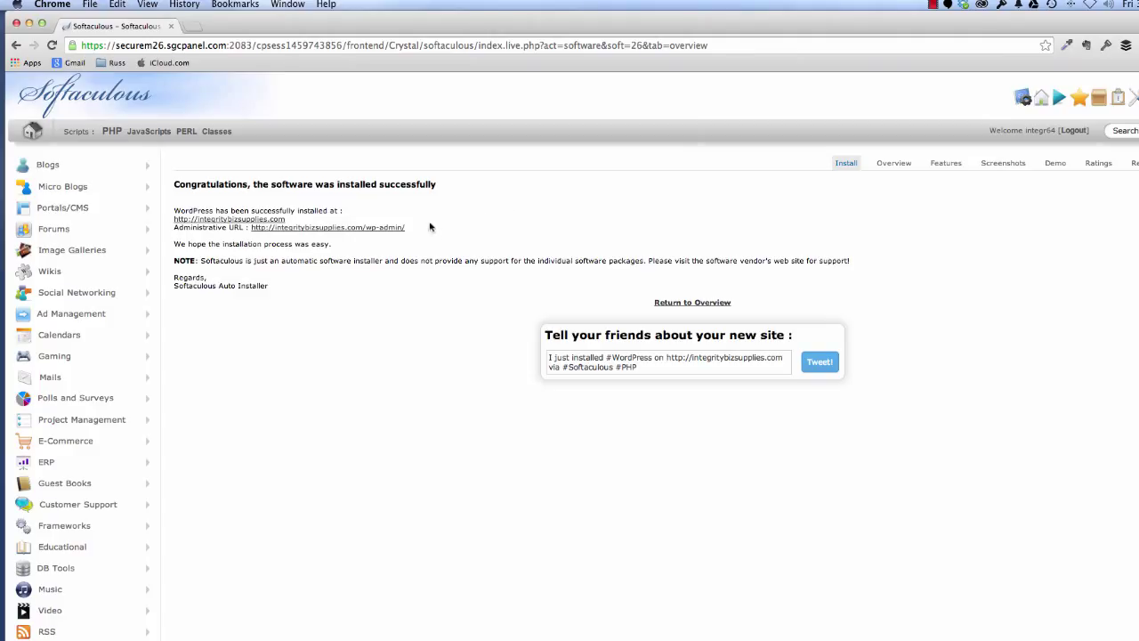
# Follow the new site's wp-admin Administrative URL to its WordPress dashboard.
pyautogui.click(338, 228)
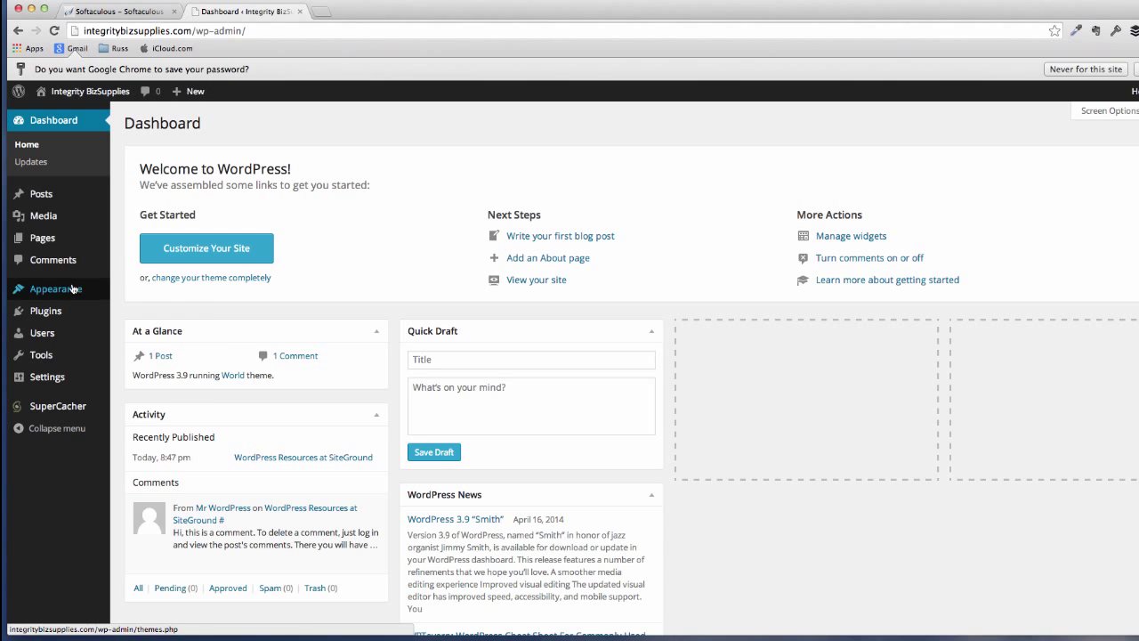
# Upload e2w-themes-business-advantage.zip, activate Business Advantage, and go to the site's address.
pyautogui.moveTo(78, 291)
pyautogui.click(130, 292)
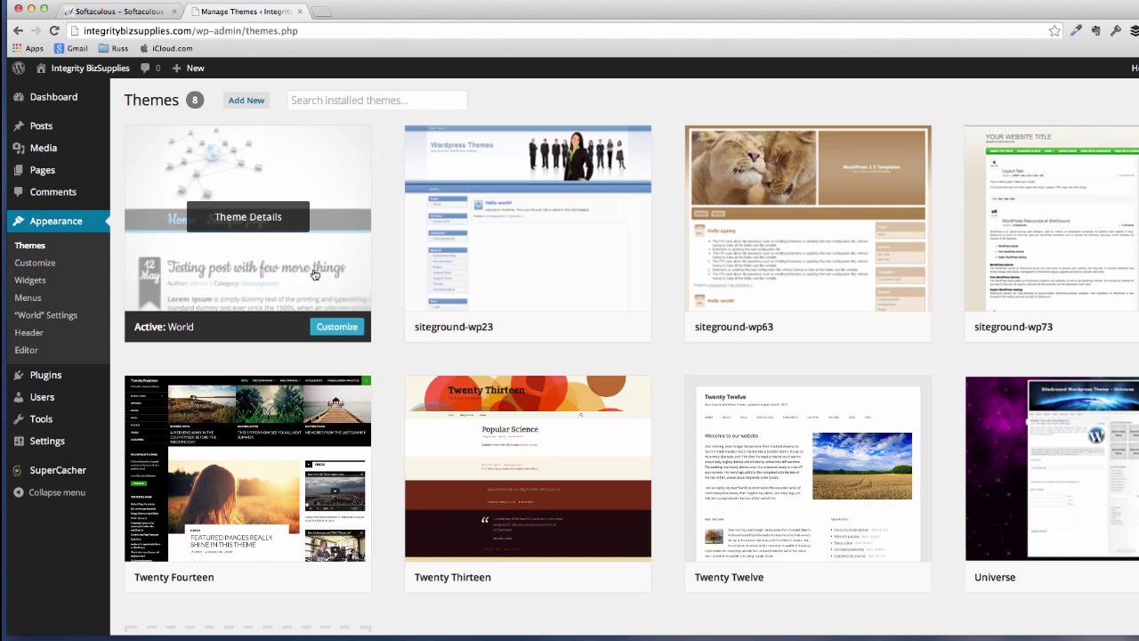
pyautogui.click(240, 104)
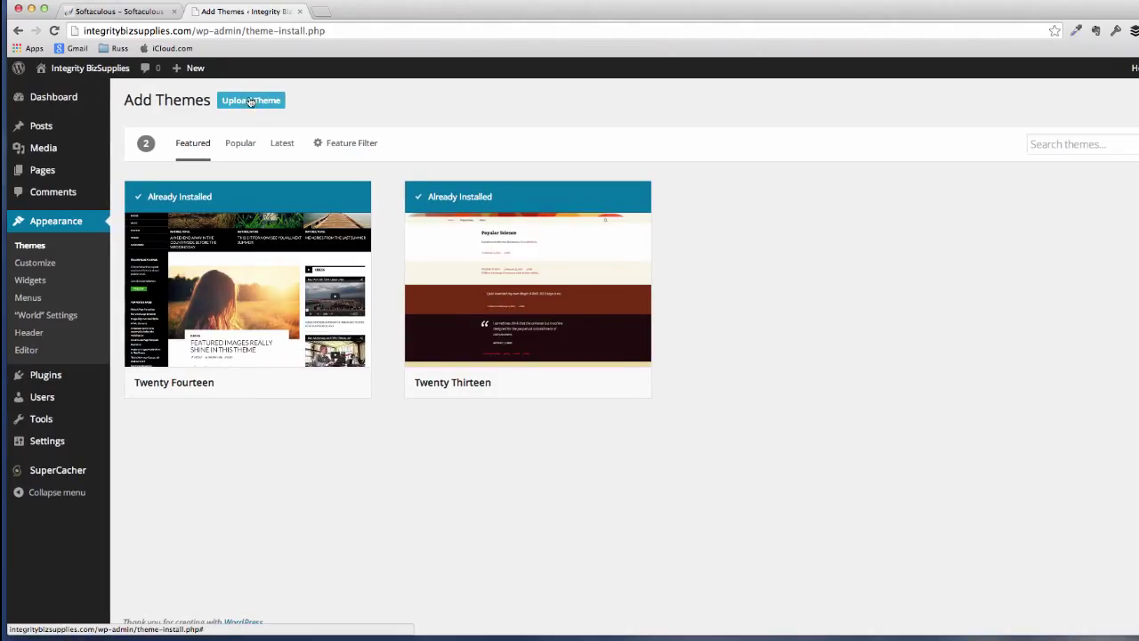
pyautogui.click(251, 103)
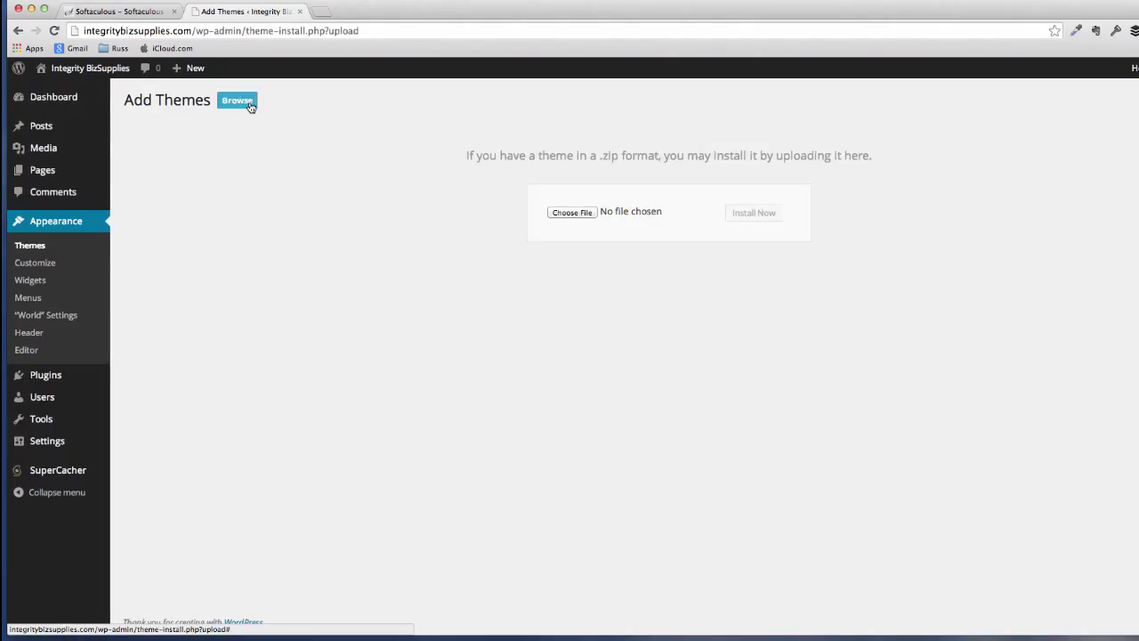
pyautogui.click(587, 217)
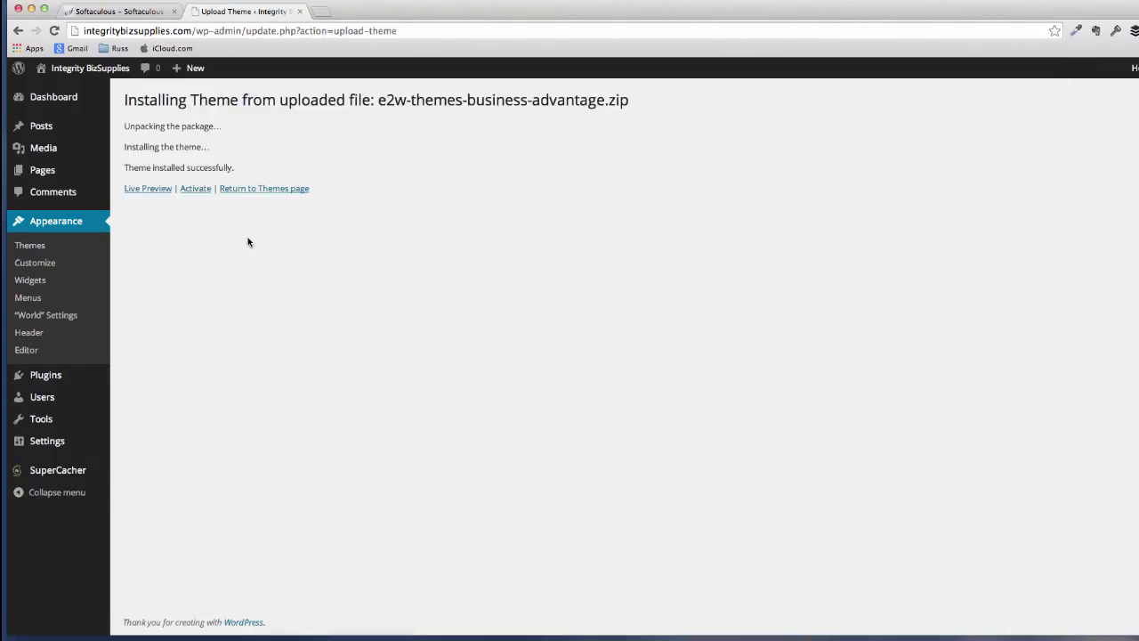
pyautogui.click(197, 188)
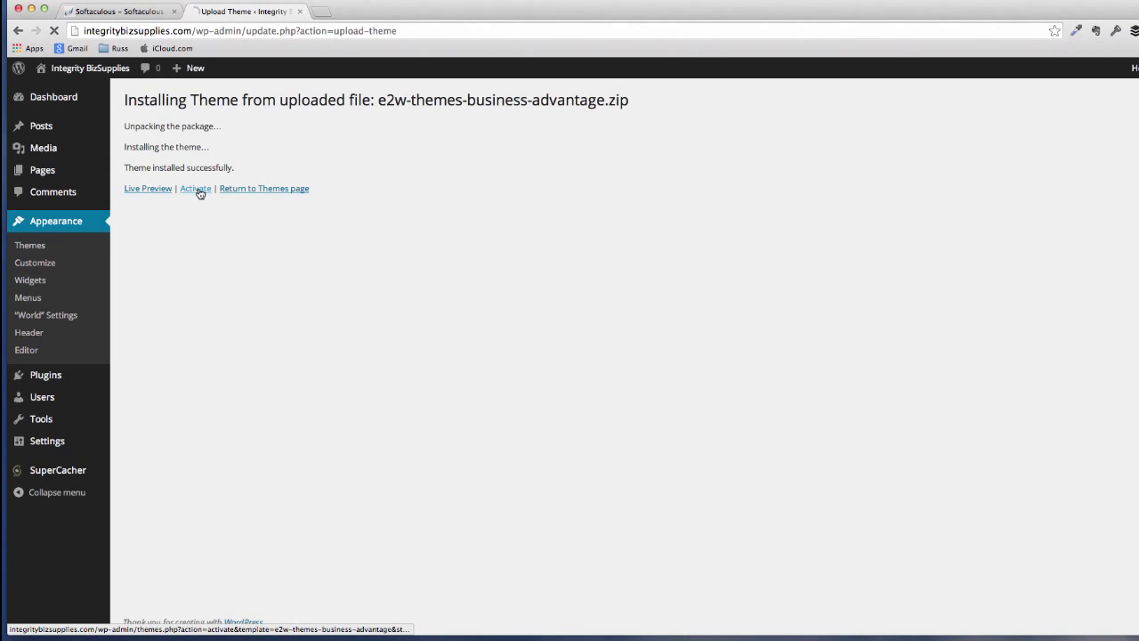
pyautogui.moveTo(79, 31); pyautogui.dragTo(383, 16)
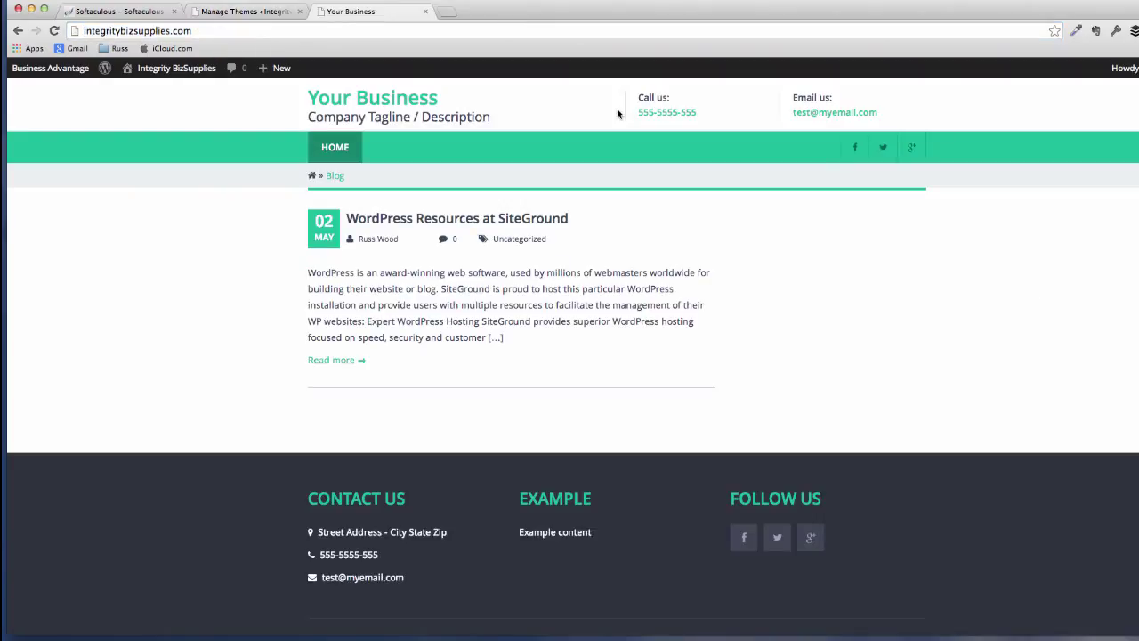